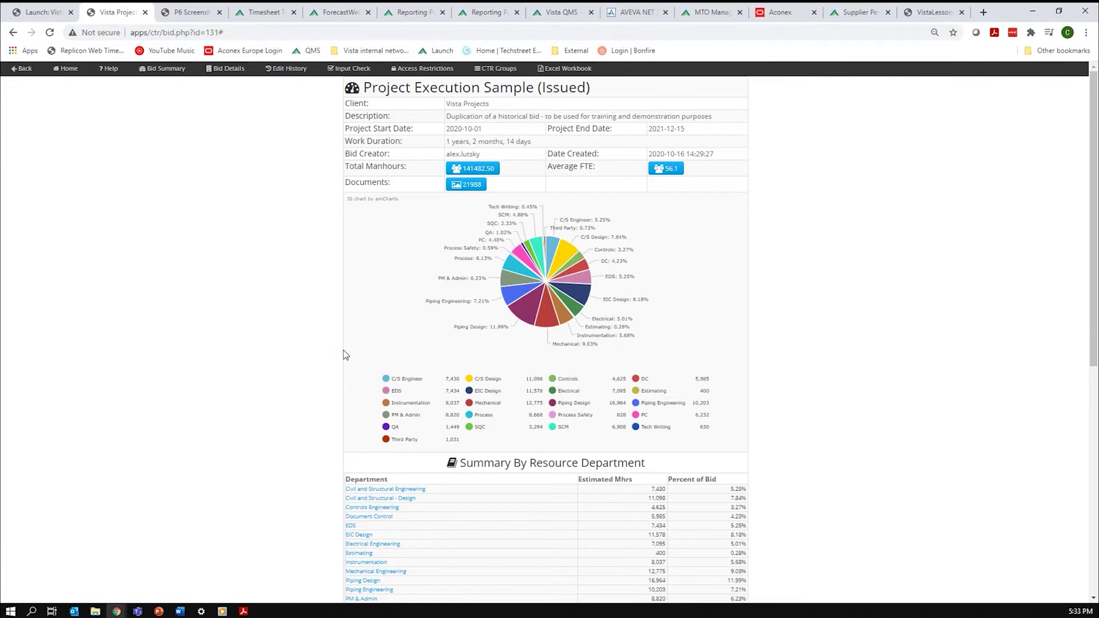
Open the Process Engineering details from the bid's department summary, including the Diagrams - P&IDs (Re-HAZOP to IFC) deliverable
scroll(345, 355, down, 2)
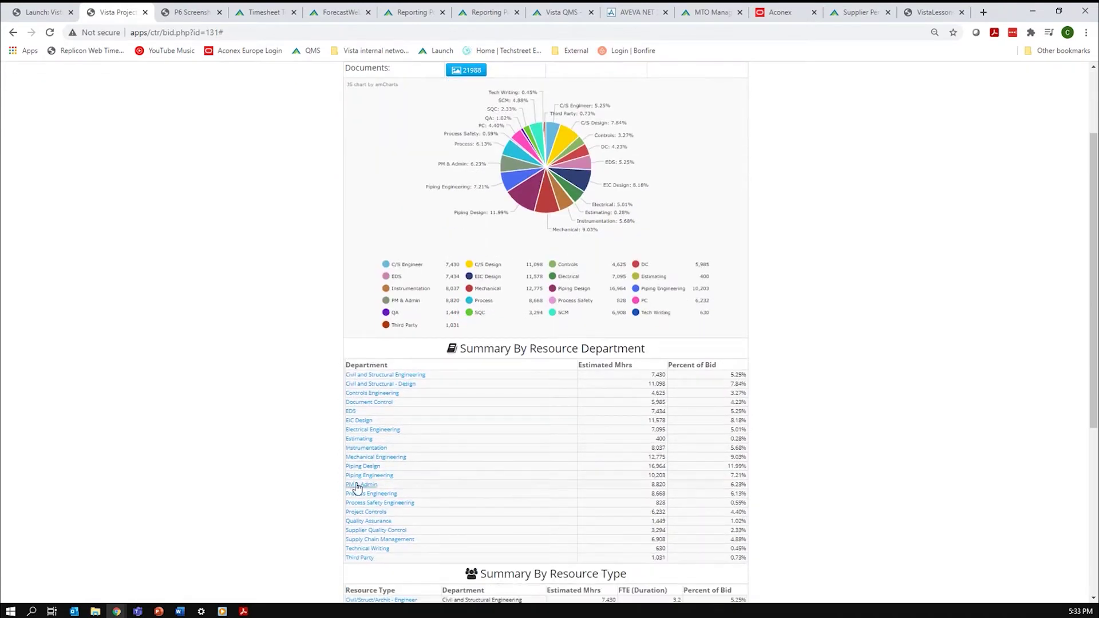
click(358, 494)
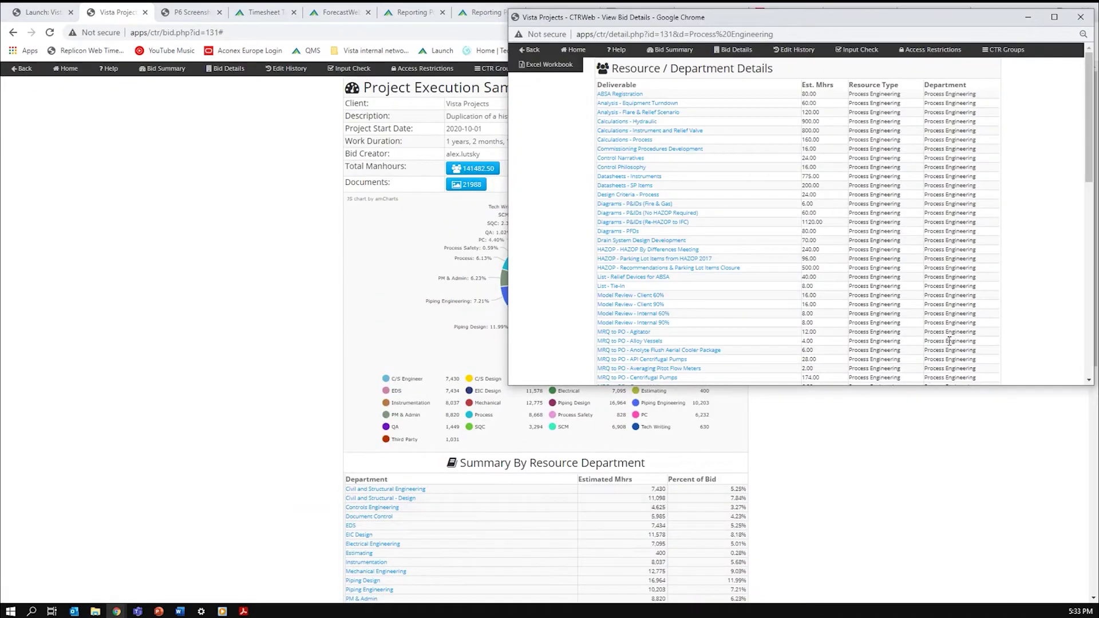
click(685, 222)
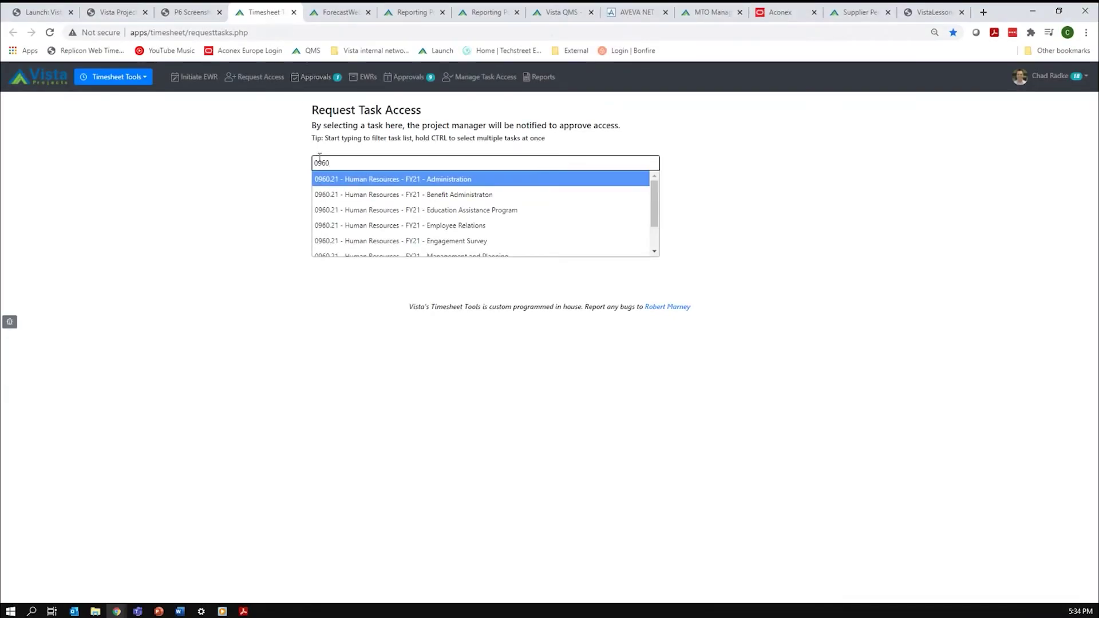
drag(330, 163, 306, 169)
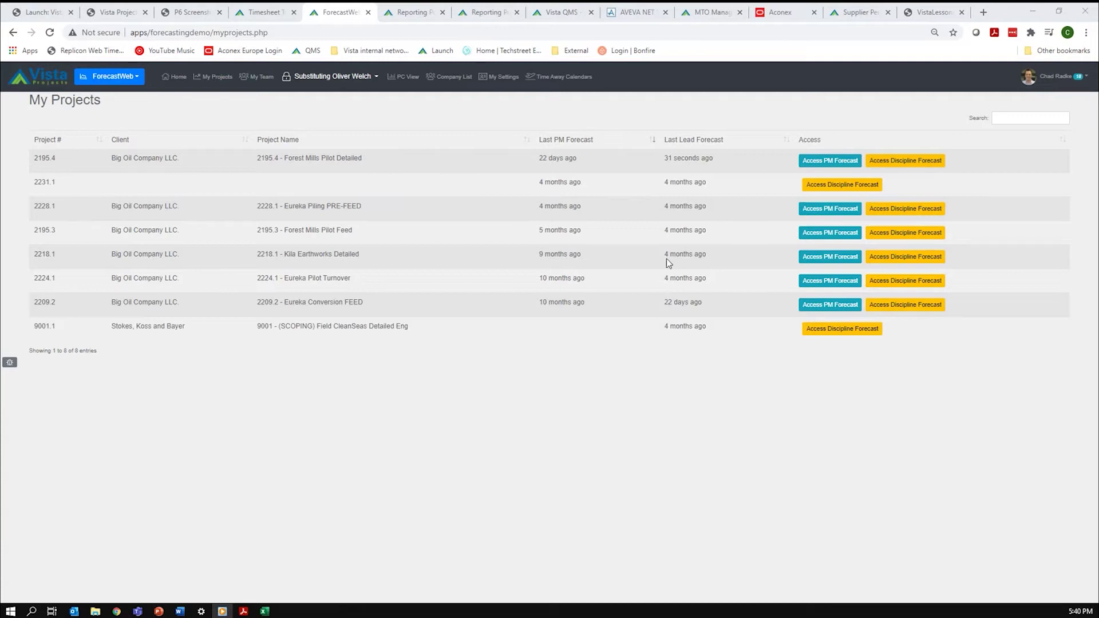
In ForecastWeb, view the PM and discipline forecasts for 2195.4 - Forest Mills Pilot Detailed, including a Civil Structural Design resource
click(811, 163)
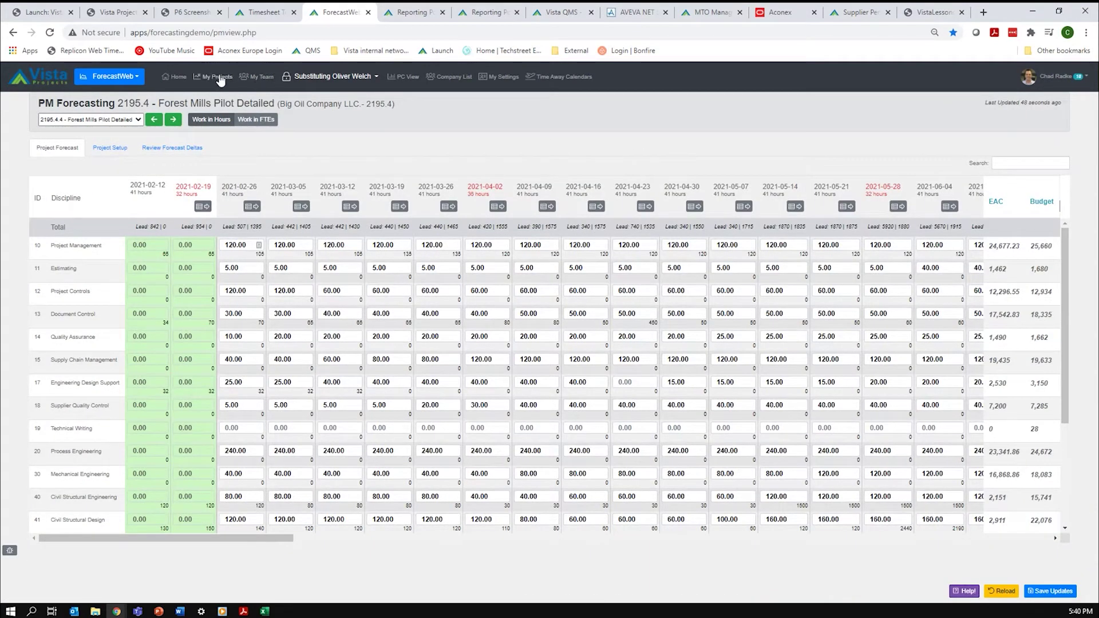
click(800, 237)
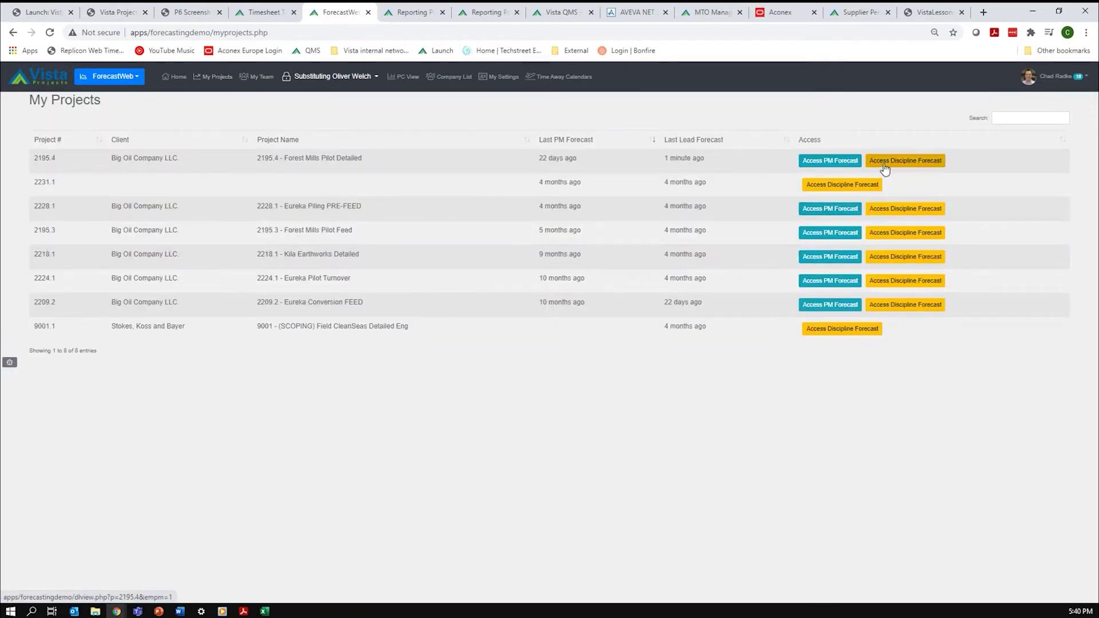
click(887, 166)
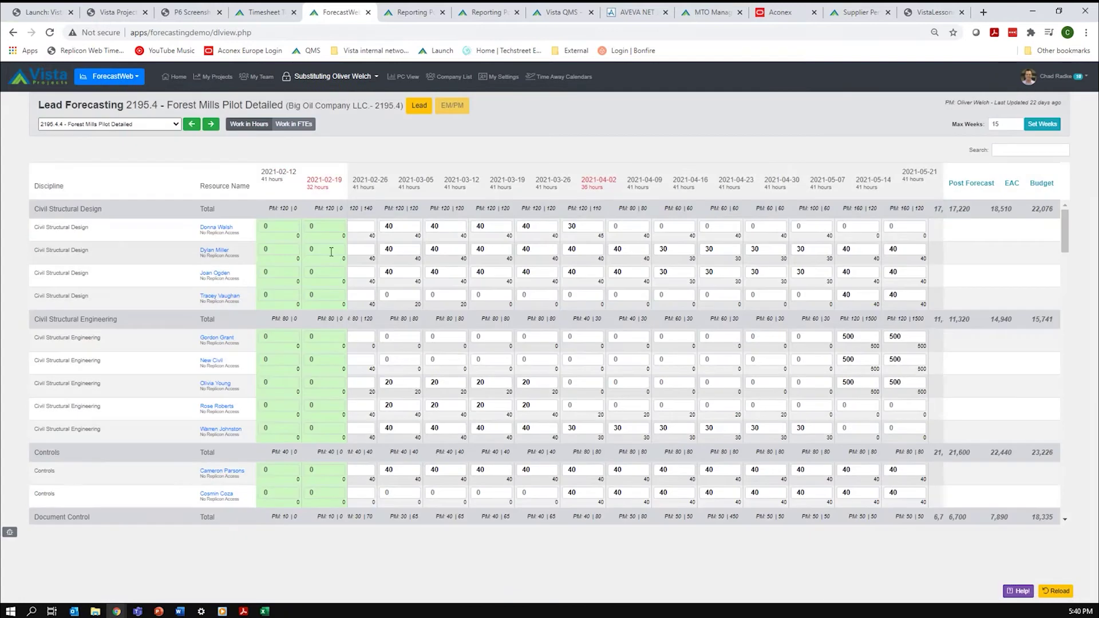
click(218, 297)
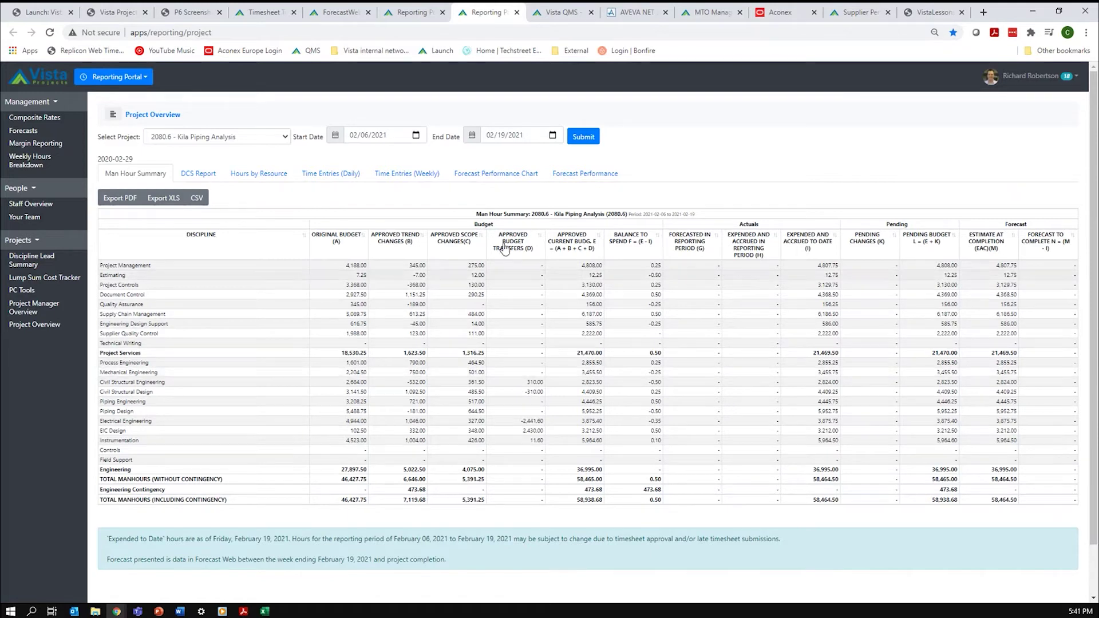
View the DCS Report for 2080.6 - Kila Piping Analysis, and return to the other open Reporting Portal page
click(196, 175)
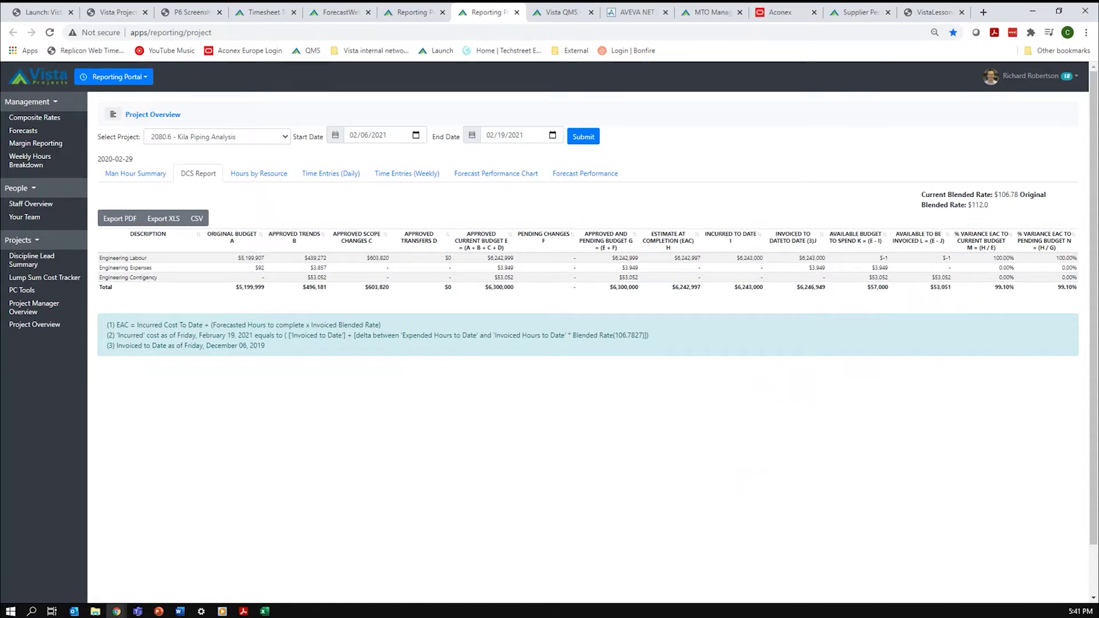
click(417, 21)
click(140, 82)
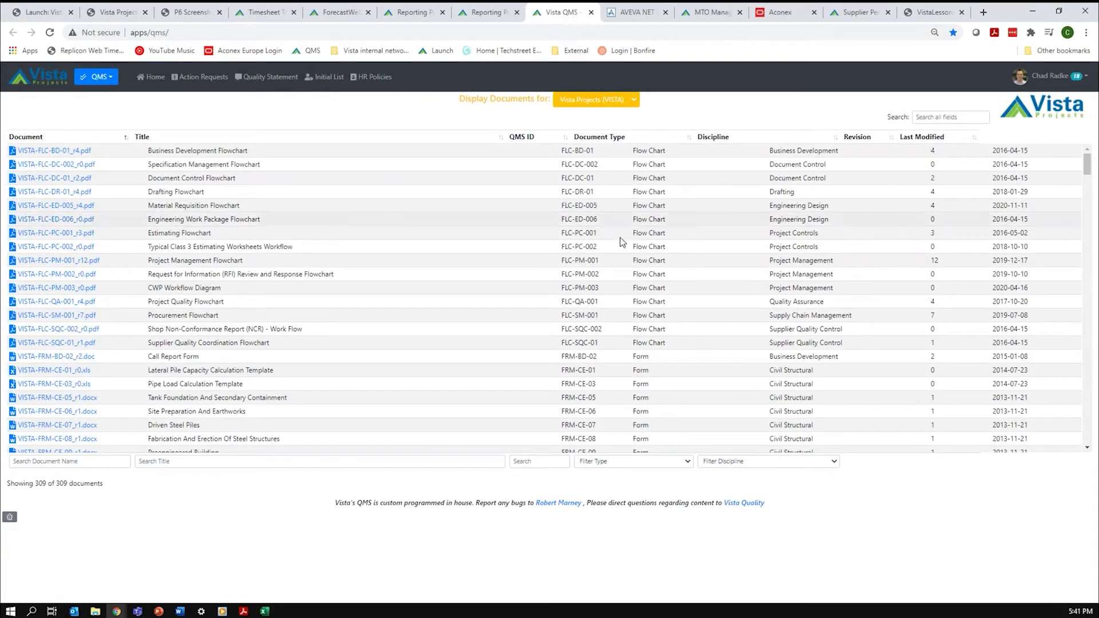
Examine the document type and discipline filter options in Vista QMS, and look through its document list
click(642, 460)
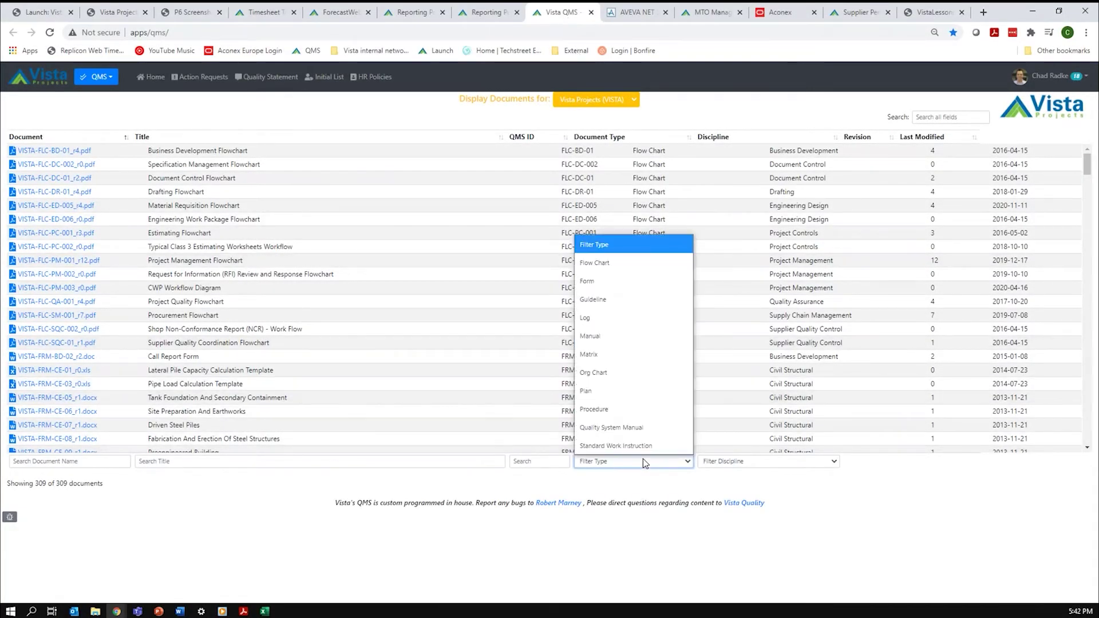
click(711, 465)
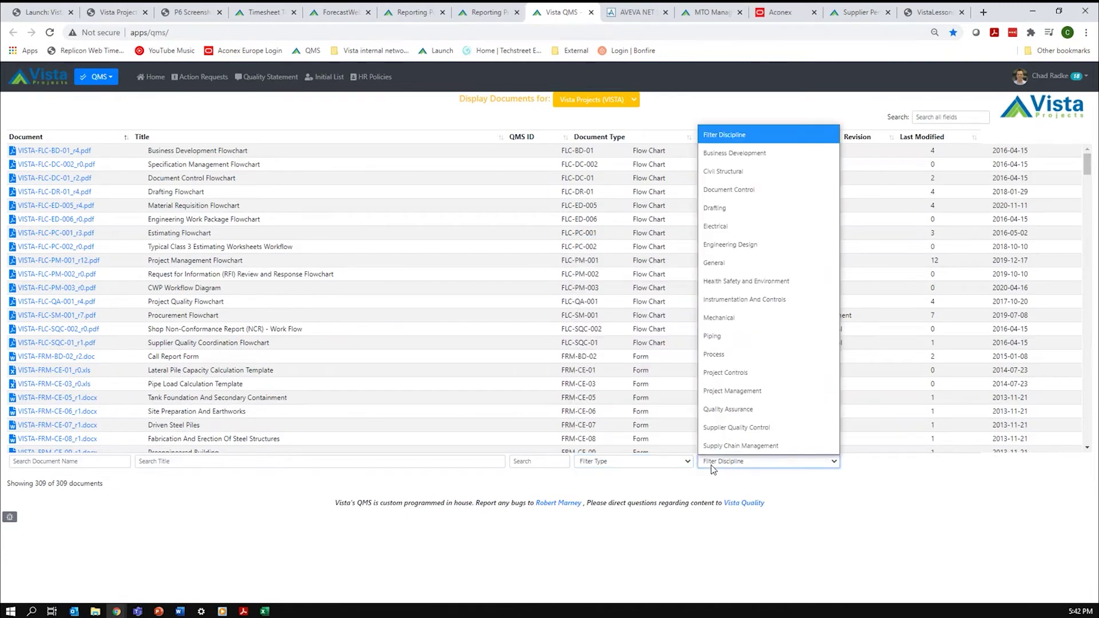
click(746, 475)
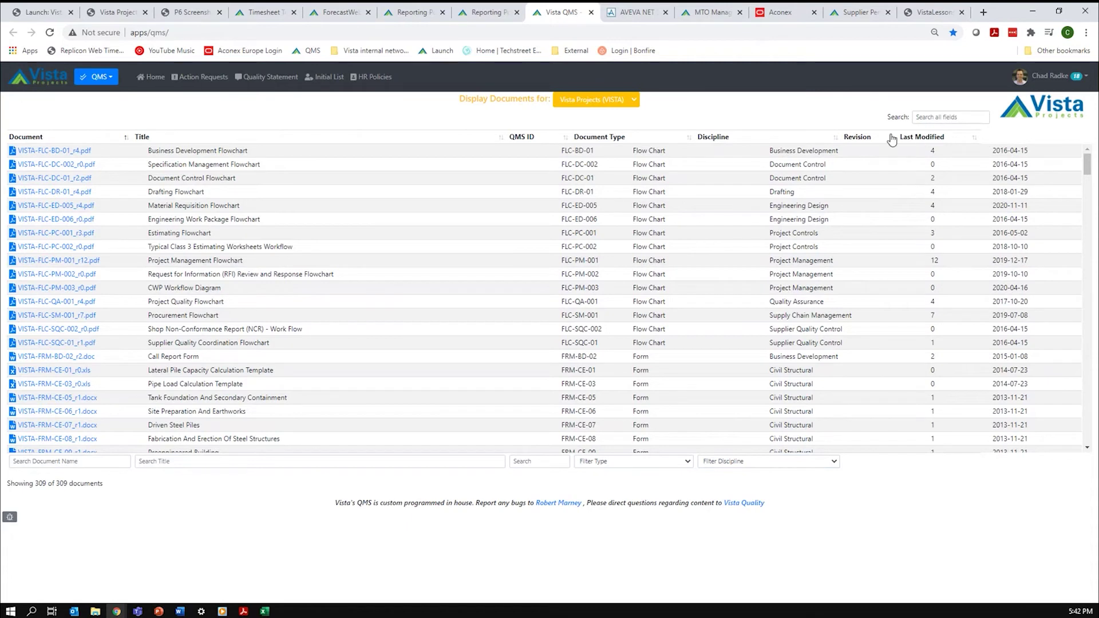
scroll(859, 192, down, 7)
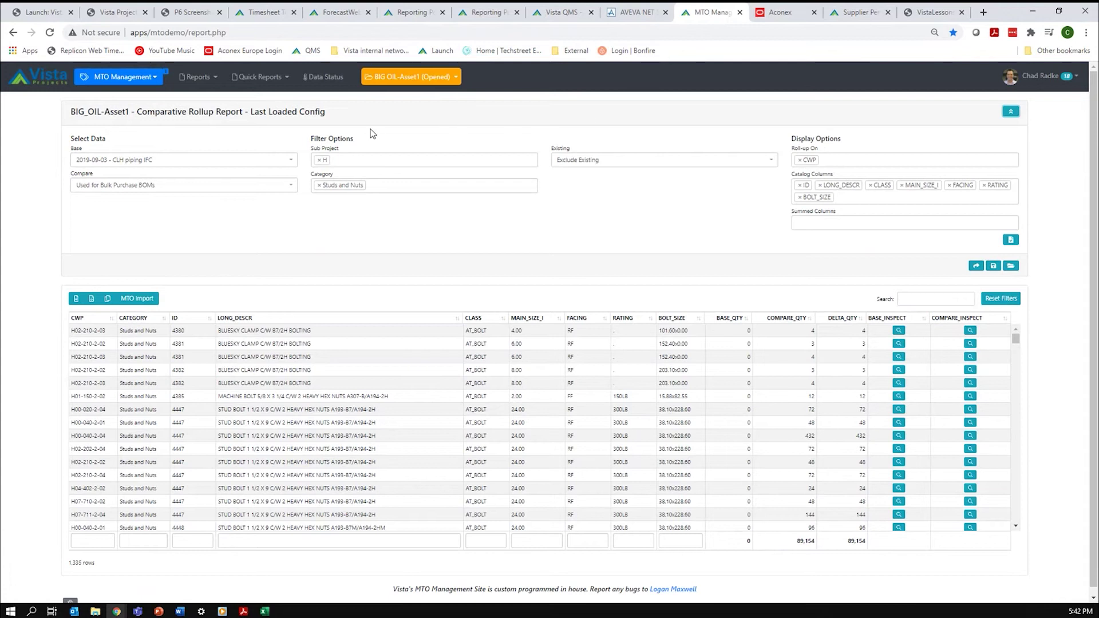
Examine the standard and quick reports in MTO Management and the Compare dataset options of the comparative roll-up report
click(196, 83)
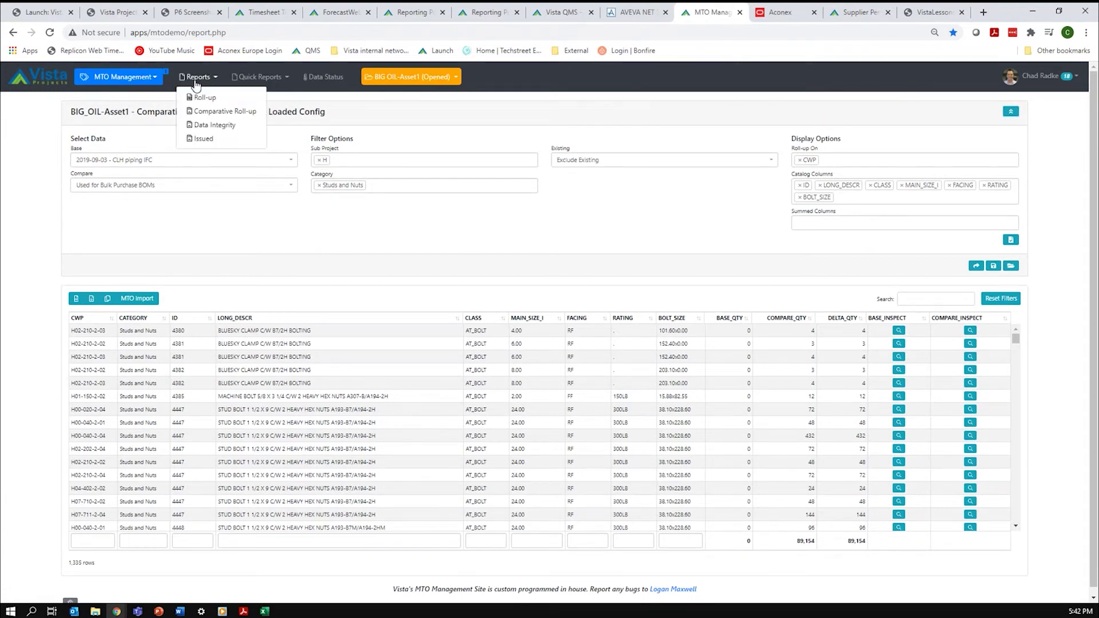
click(260, 82)
click(262, 82)
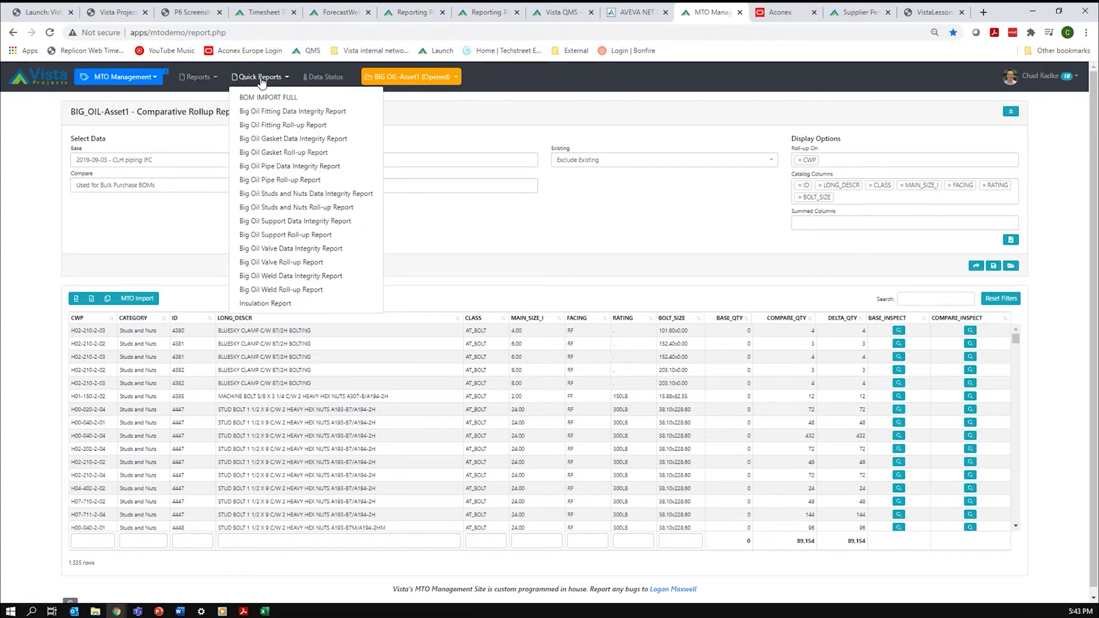
click(262, 82)
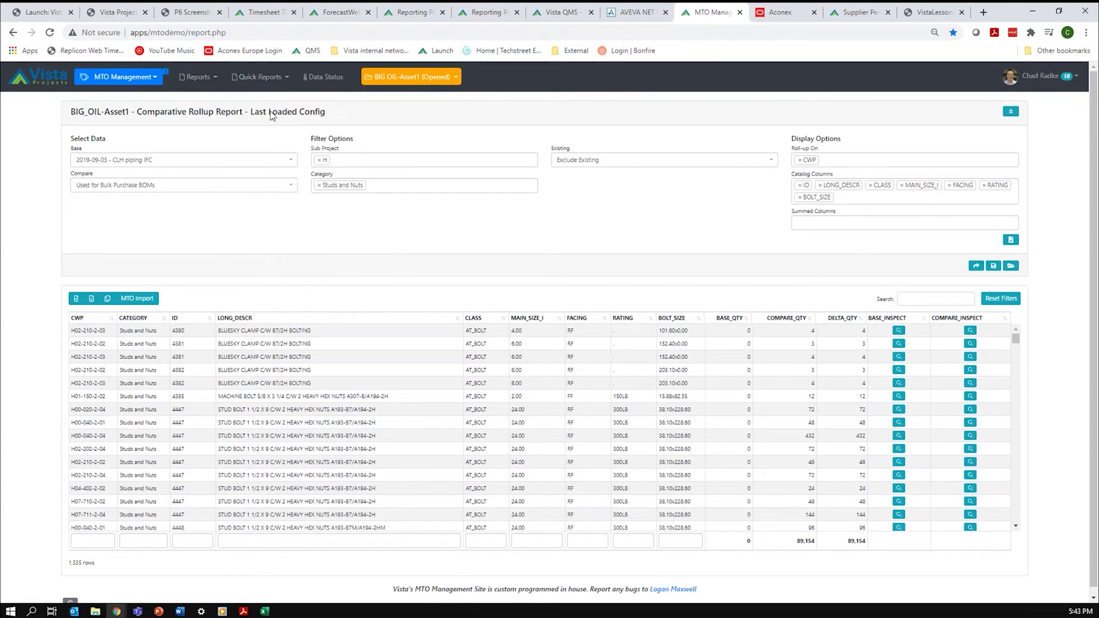
click(292, 187)
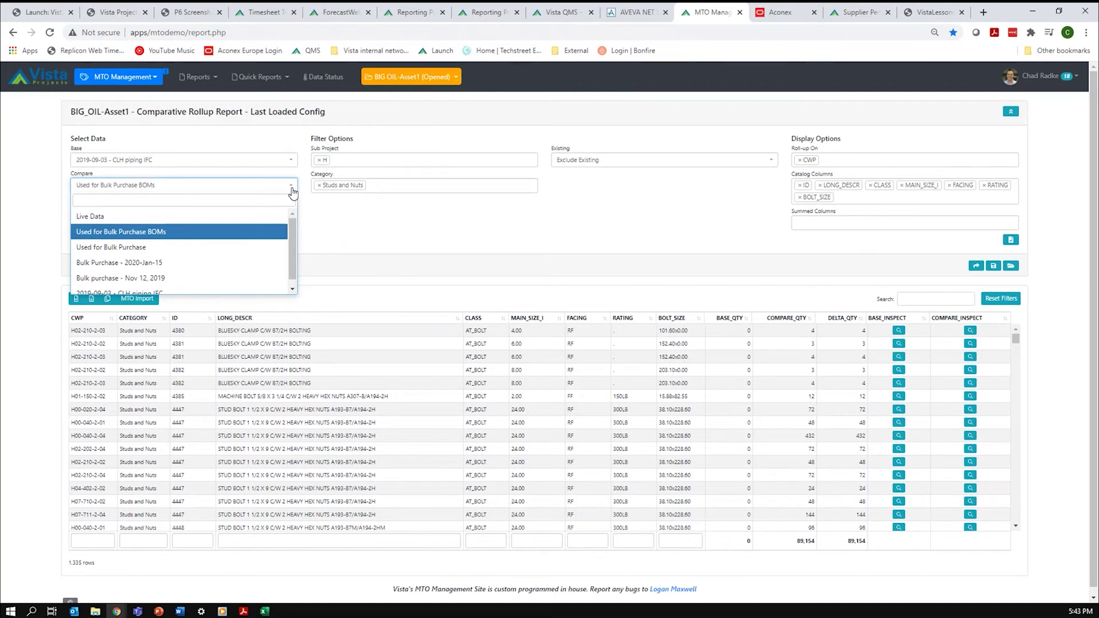
click(292, 191)
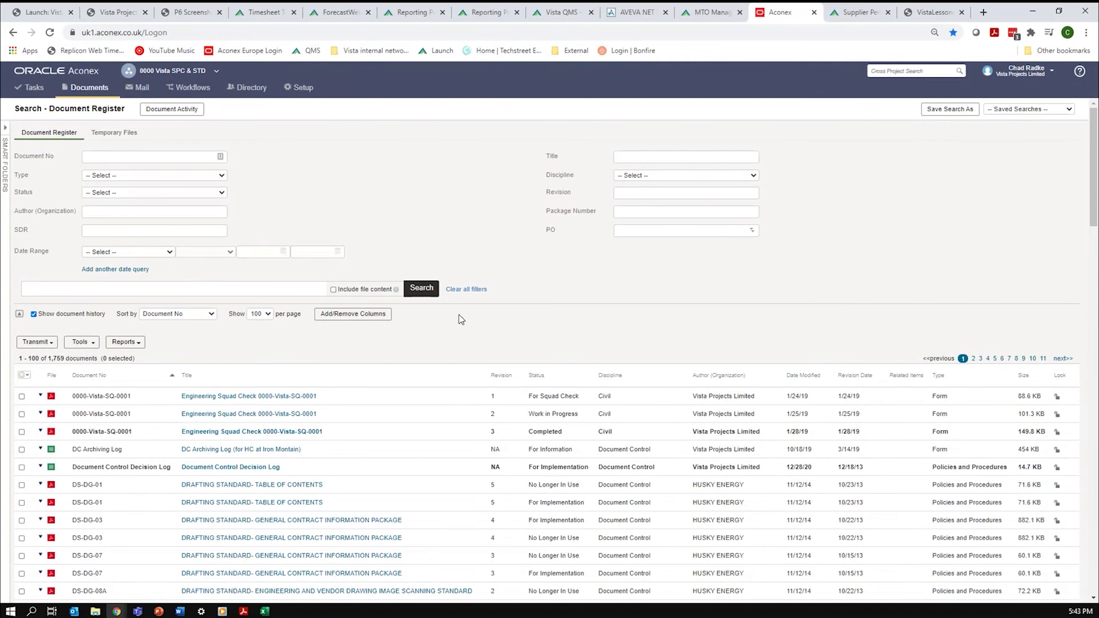
Look through the Aconex document register and examine the available workflow searches
scroll(458, 316, down, 3)
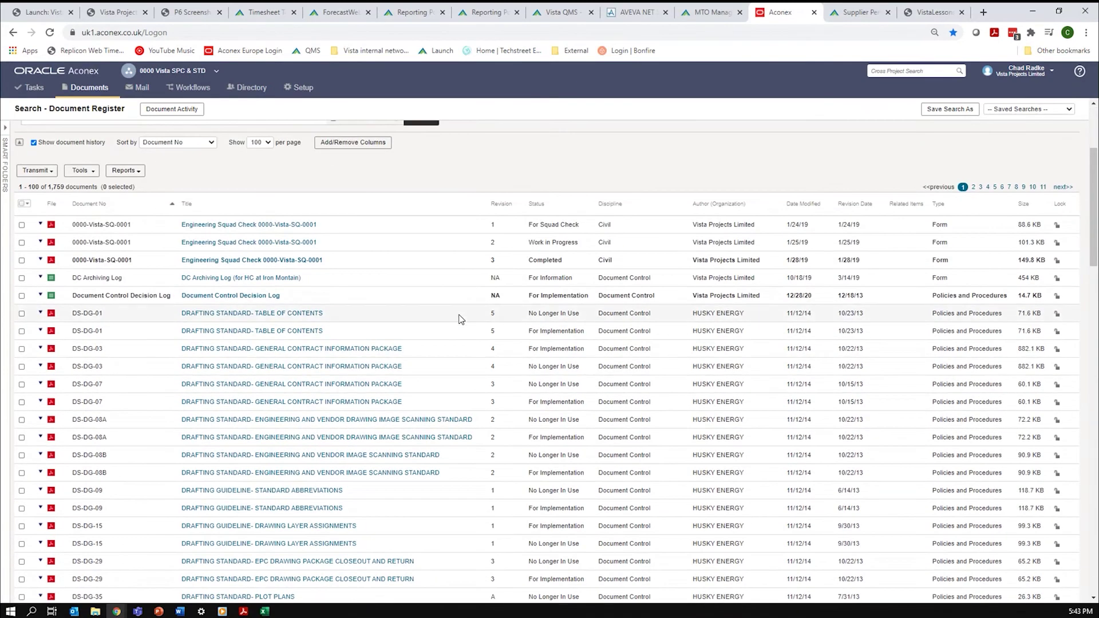
scroll(461, 319, up, 3)
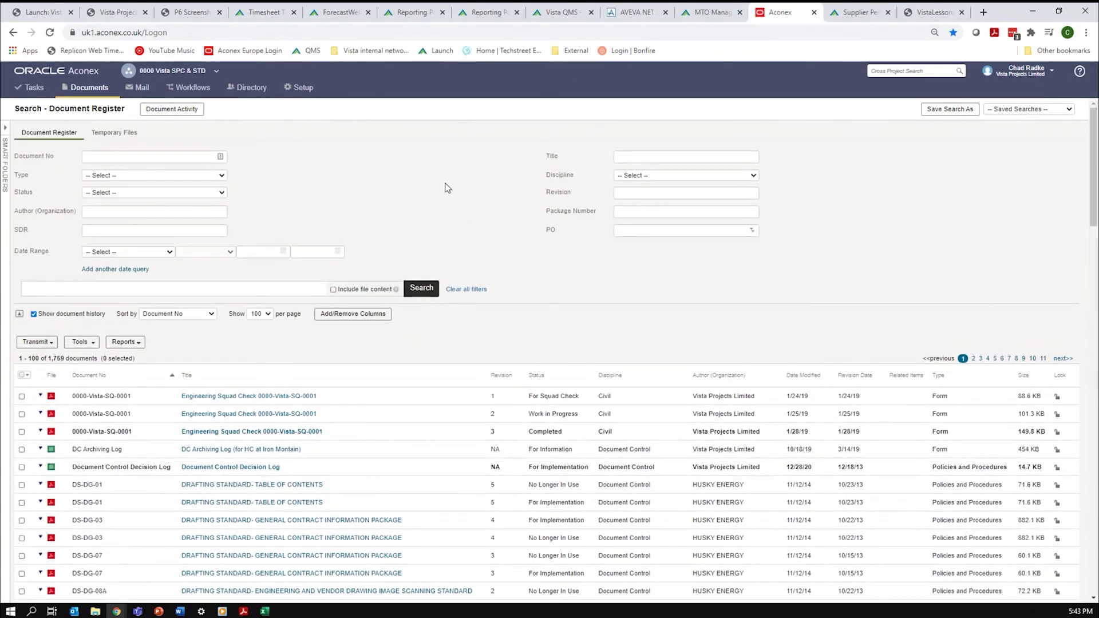
click(206, 92)
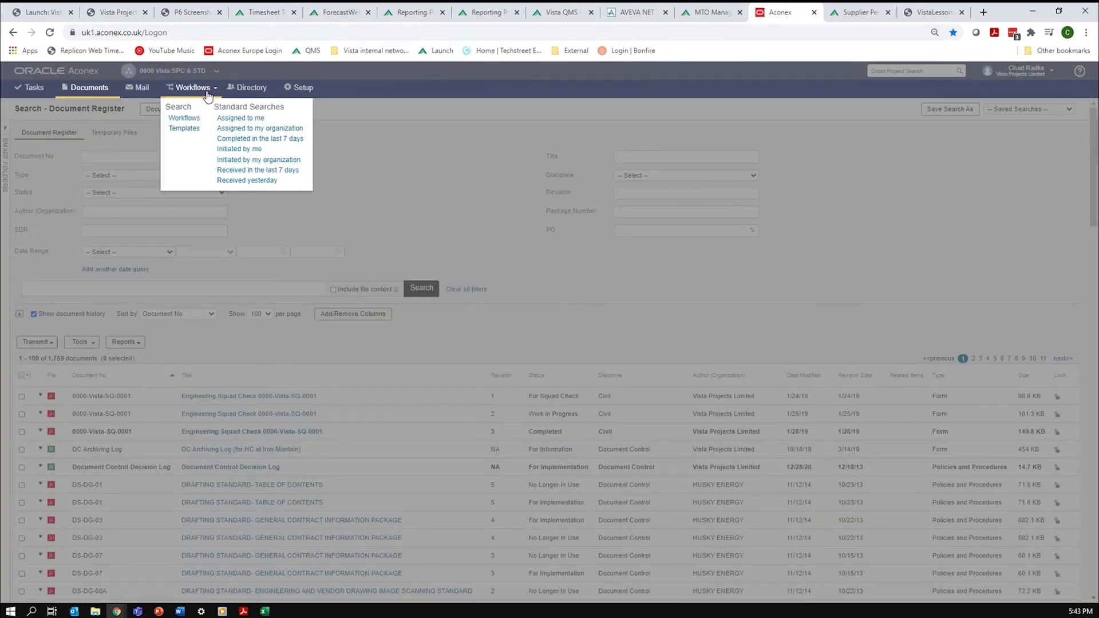
click(377, 192)
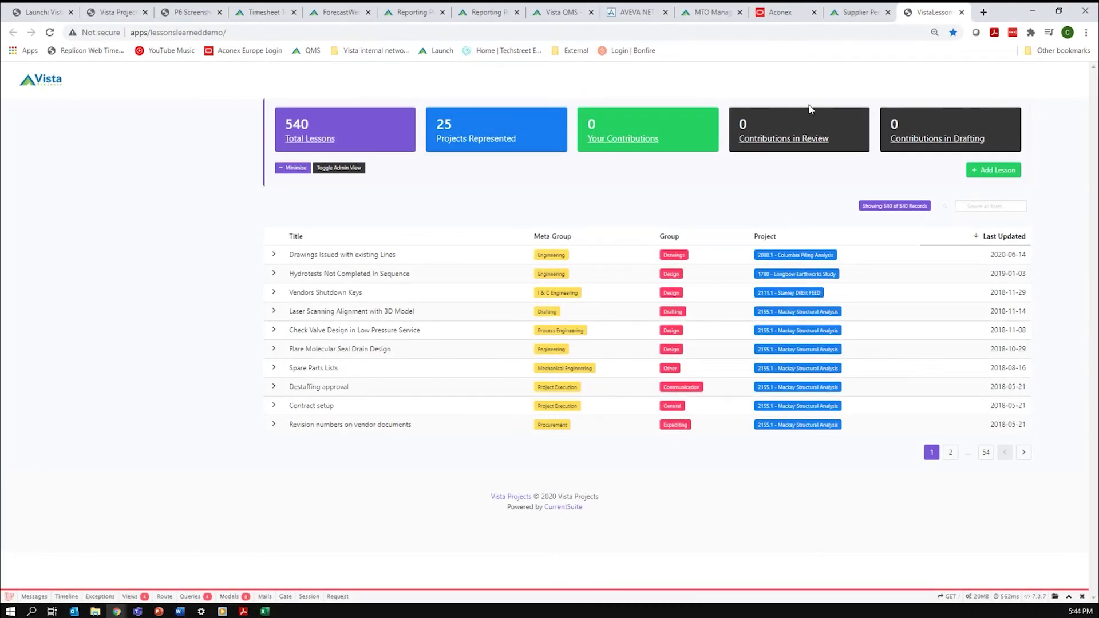
Search the lessons learned records for "door"
click(967, 207)
text(door)
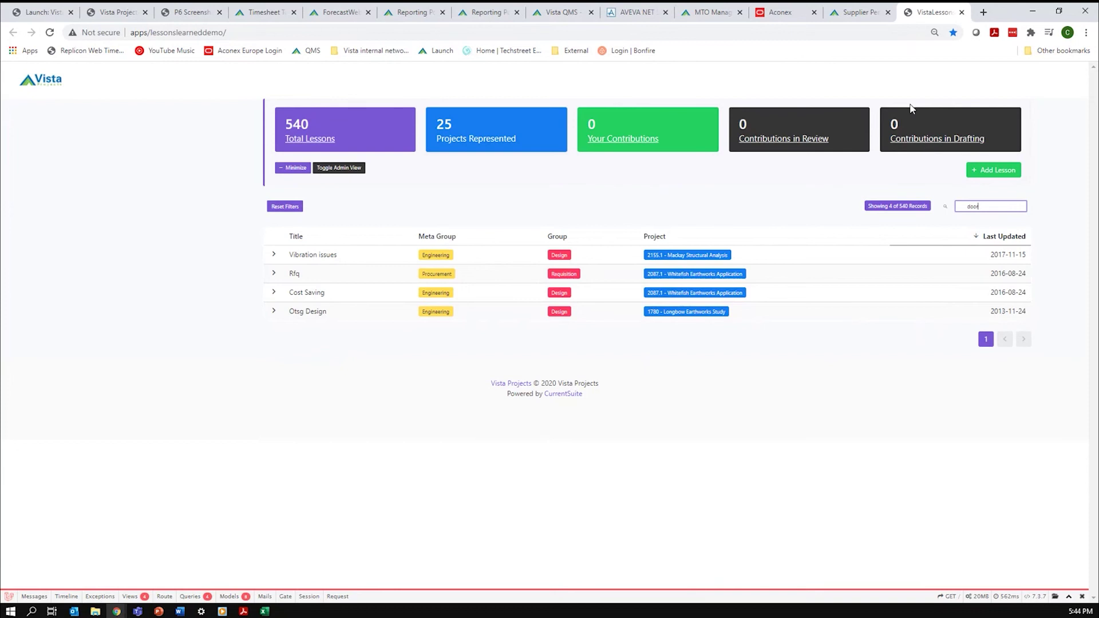
Switch to Supplier Evaluations and review the Bubblemix performance evaluation form from its supplier details through the Safety section
click(865, 16)
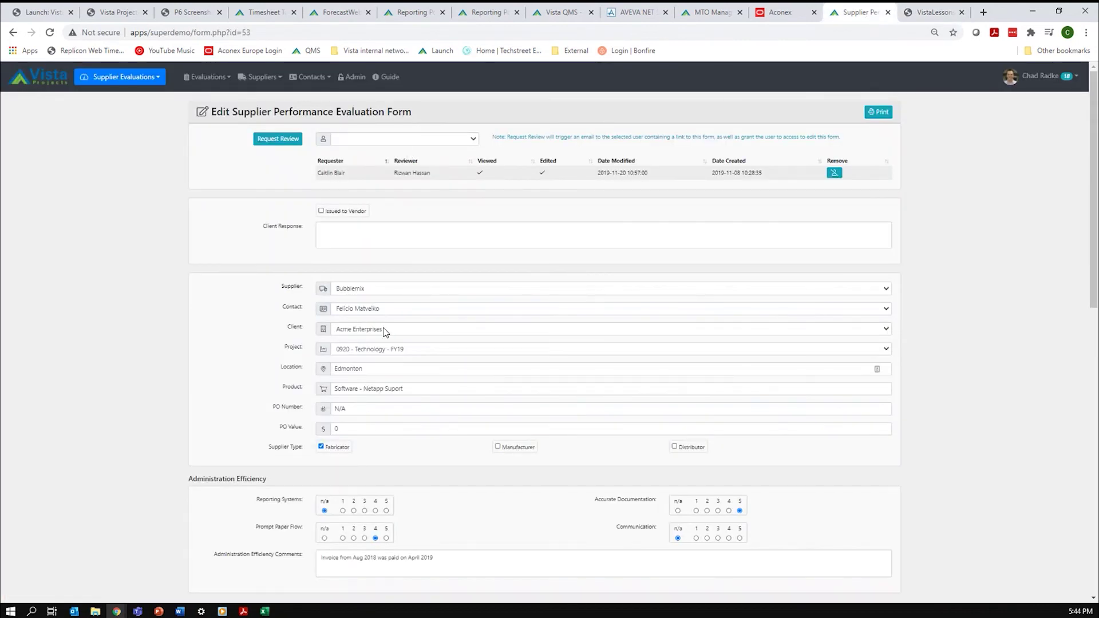
scroll(383, 320, down, 6)
scroll(378, 330, down, 5)
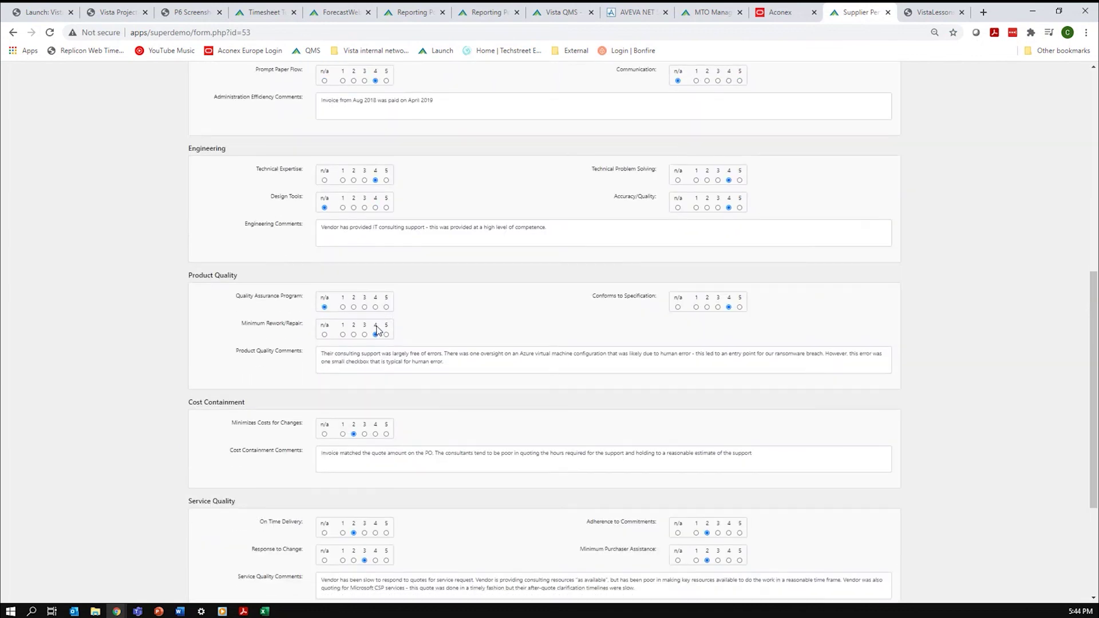
scroll(375, 332, down, 1)
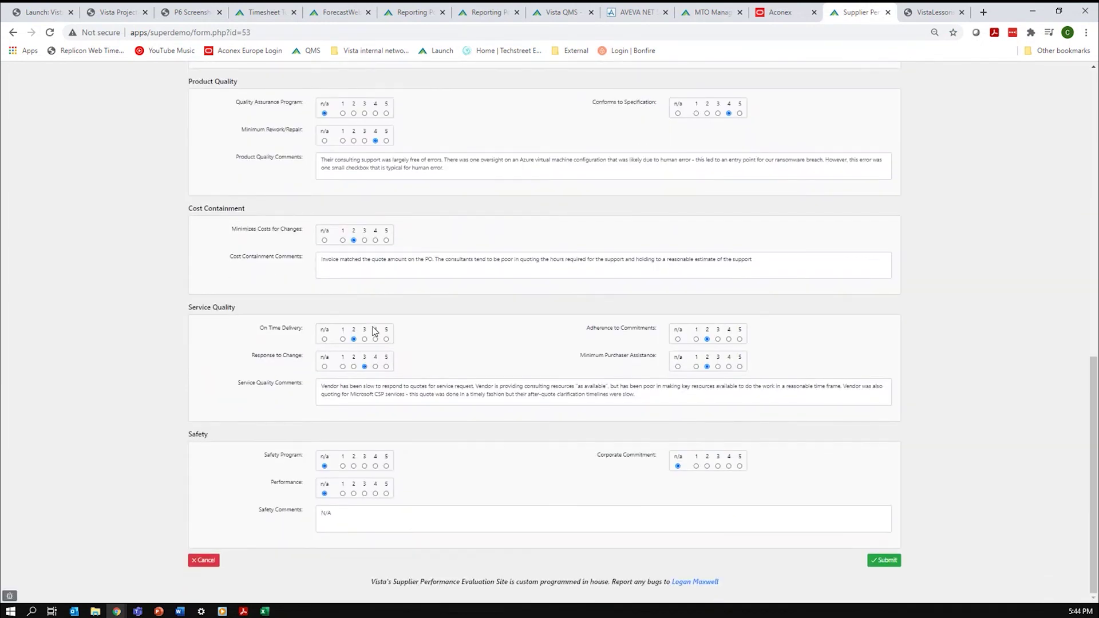
scroll(375, 332, up, 12)
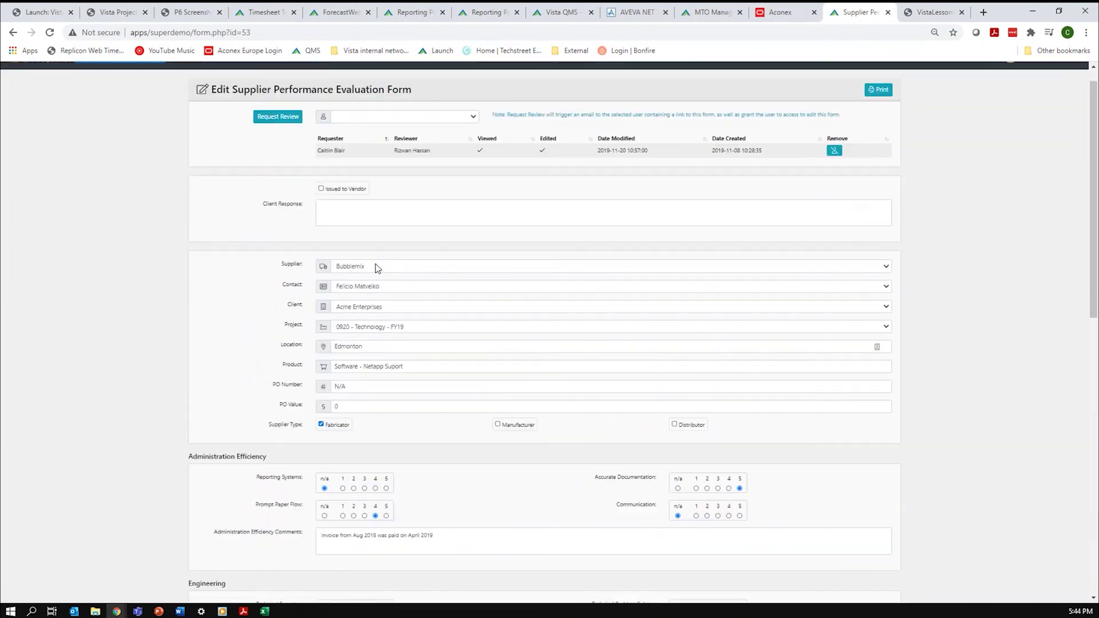